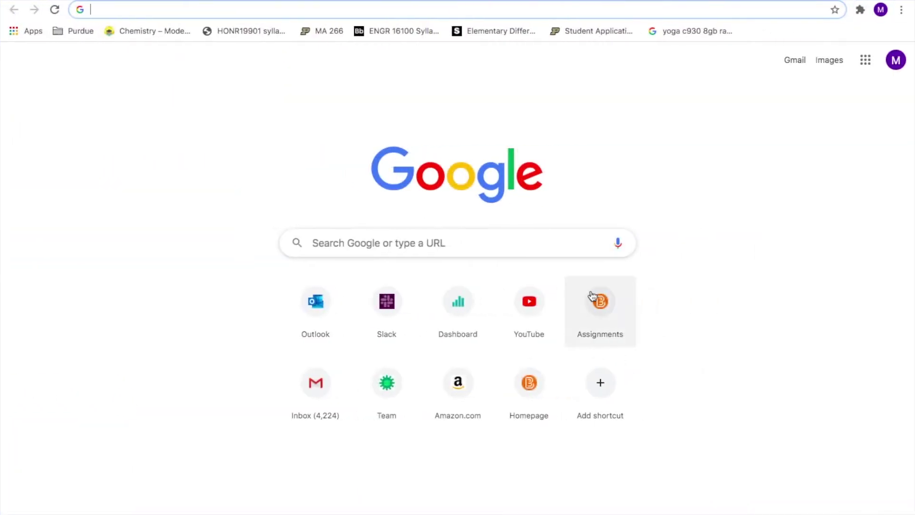
Step: Google 'Benchling' and follow the benchling.com Sign In sitelink
{"action": "left_click", "coordinate": [550, 244]}
{"action": "type", "text": "Benchling"}
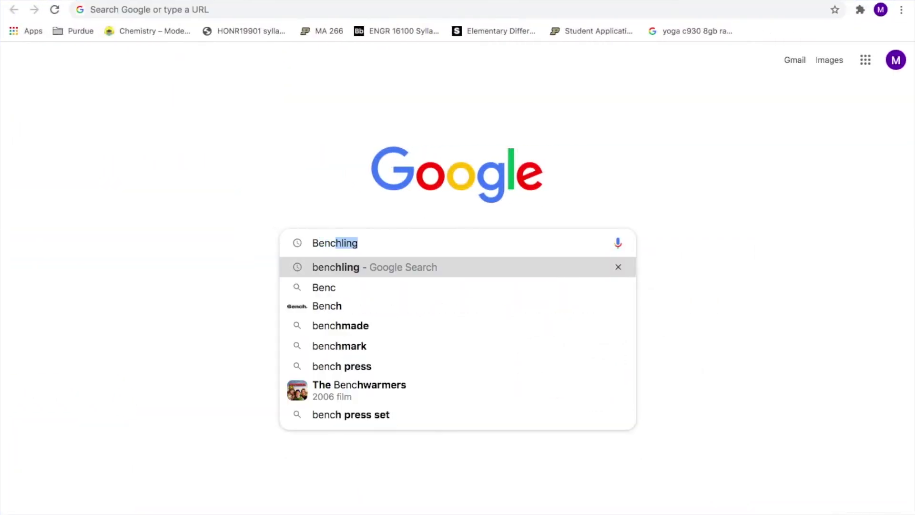
{"action": "key", "text": "Return"}
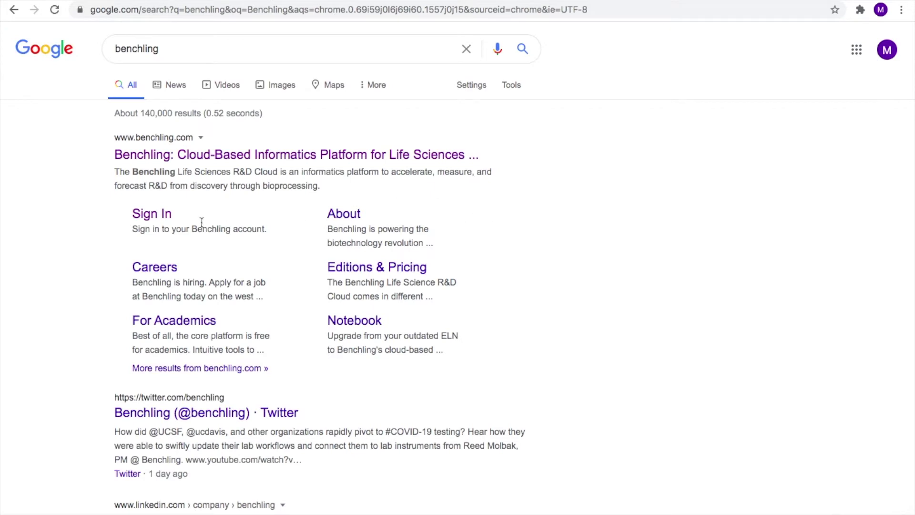
{"action": "left_click", "coordinate": [167, 214]}
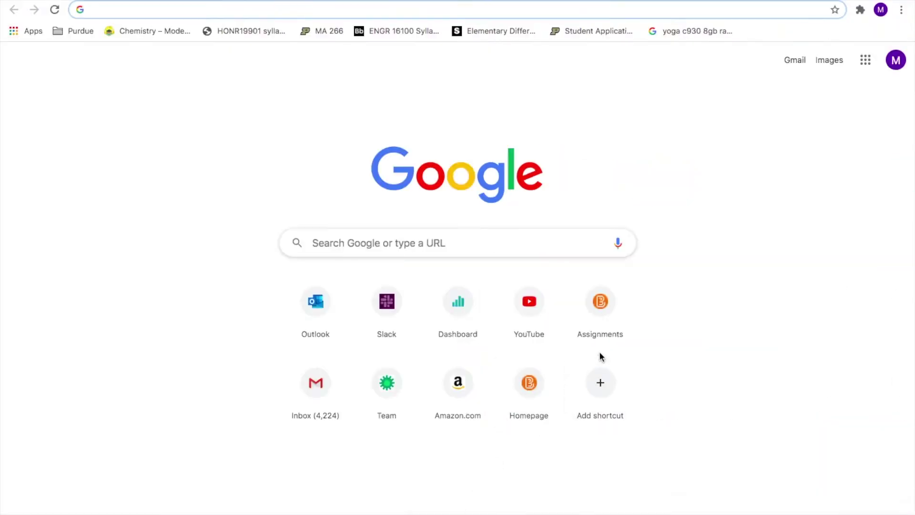
Step: Search Google for 'Benchling' again and sign in through the benchling.com Sign In link
{"action": "left_click", "coordinate": [551, 243]}
{"action": "type", "text": "B"}
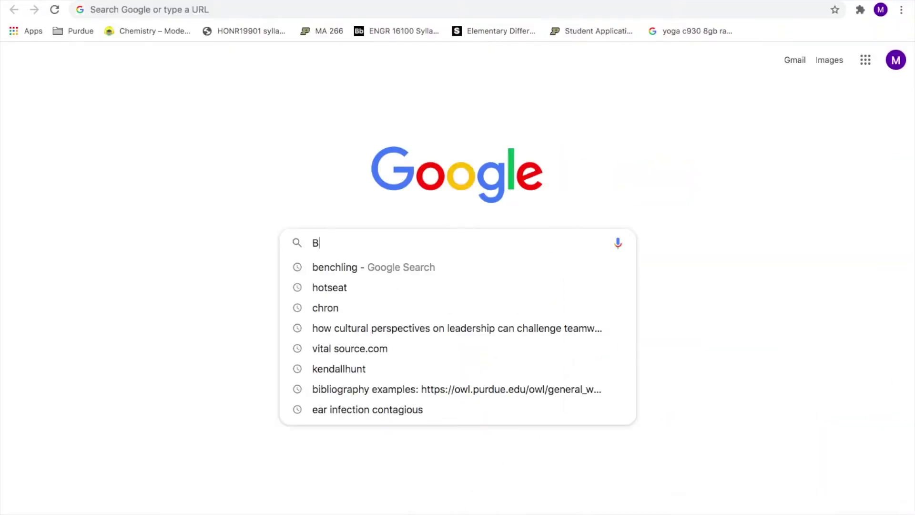
{"action": "type", "text": "enchling"}
{"action": "key", "text": "Return"}
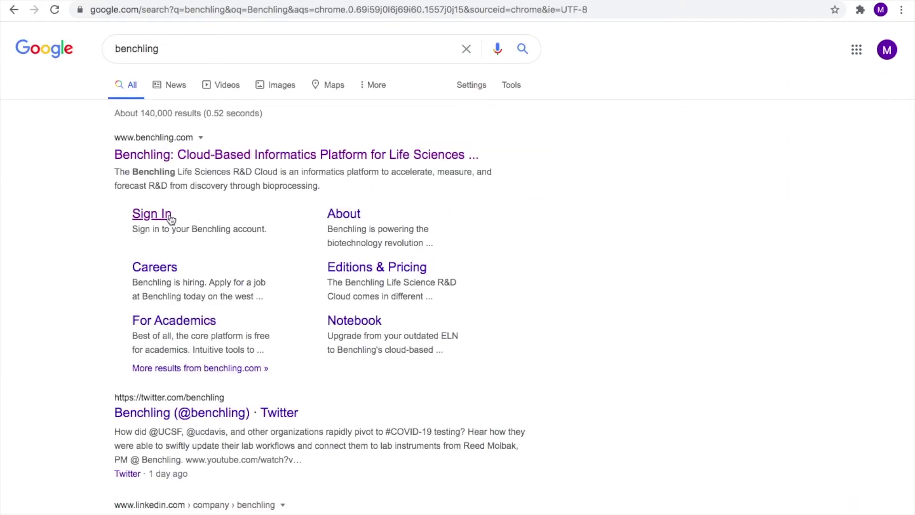
{"action": "left_click", "coordinate": [167, 215]}
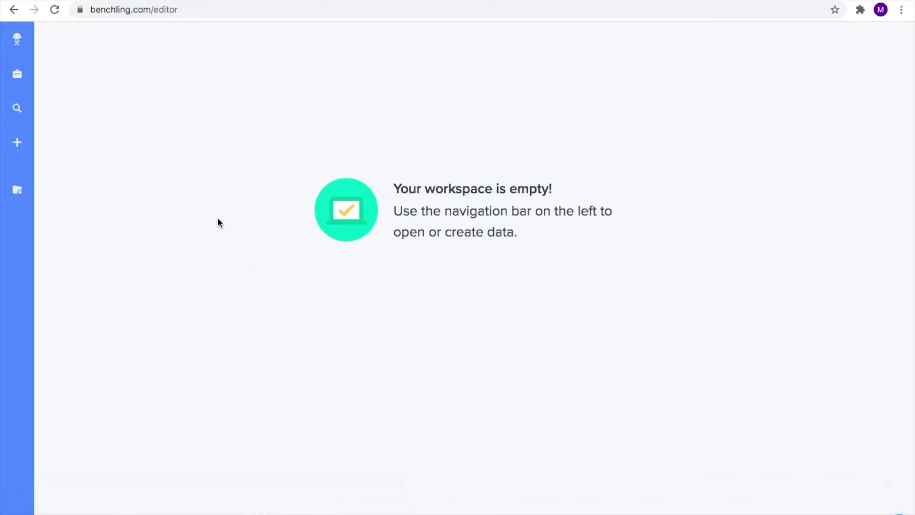
Step: Import pcdf-1b-ttago.gb as a DNA sequence and open the imported pCDF-1b-TtAgo plasmid
{"action": "left_click", "coordinate": [25, 147]}
{"action": "mouse_move", "coordinate": [104, 223]}
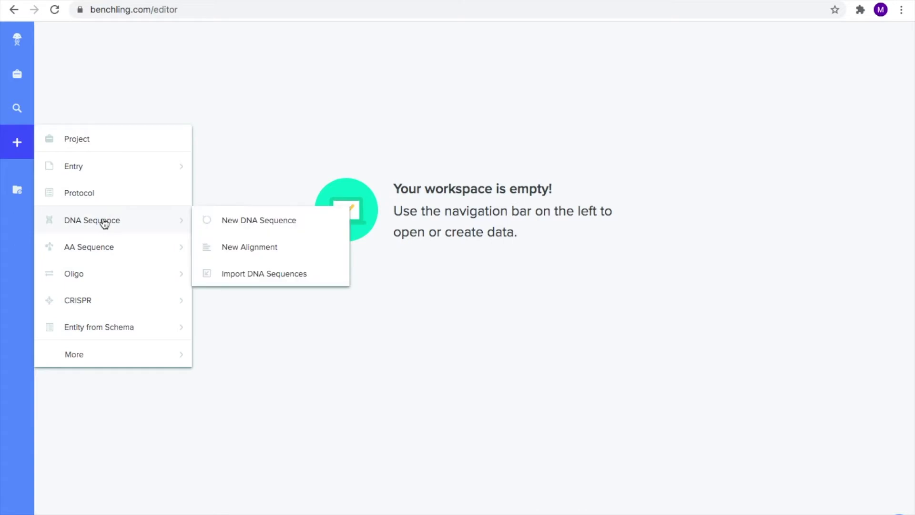
{"action": "left_click", "coordinate": [233, 274]}
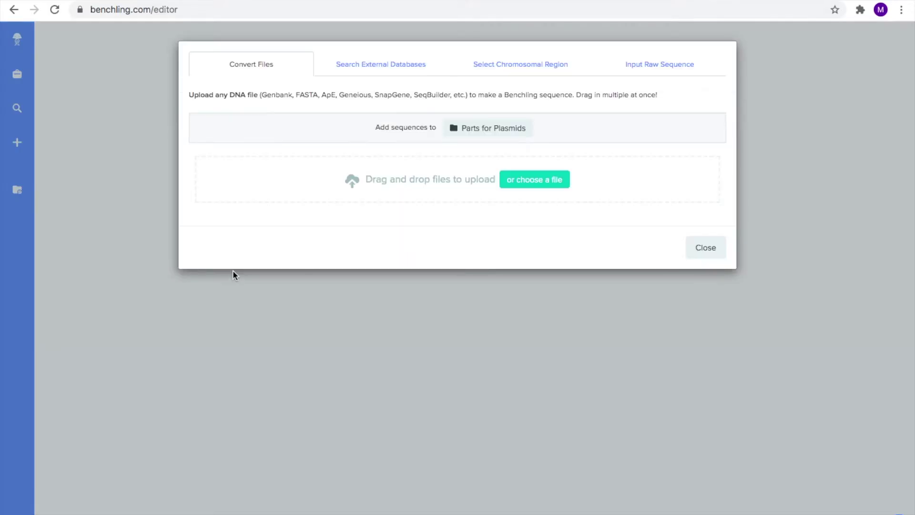
{"action": "left_click", "coordinate": [511, 181]}
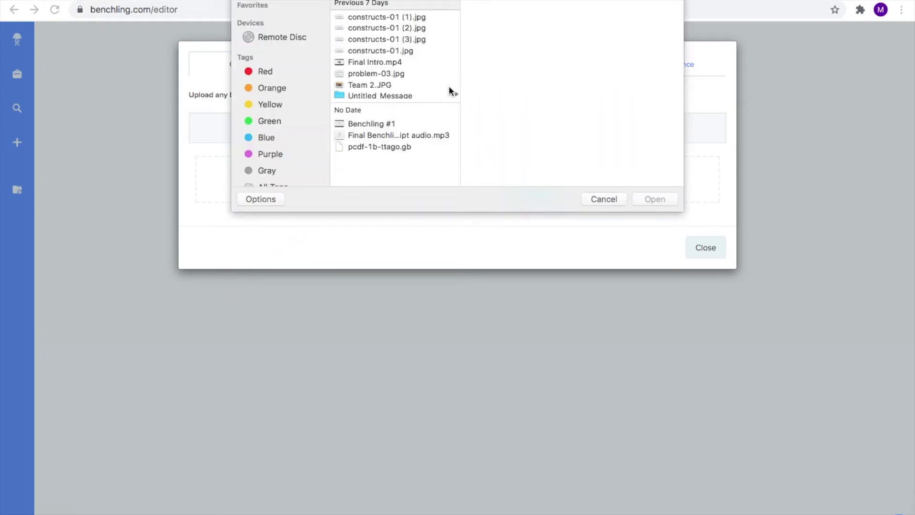
{"action": "left_click", "coordinate": [402, 147]}
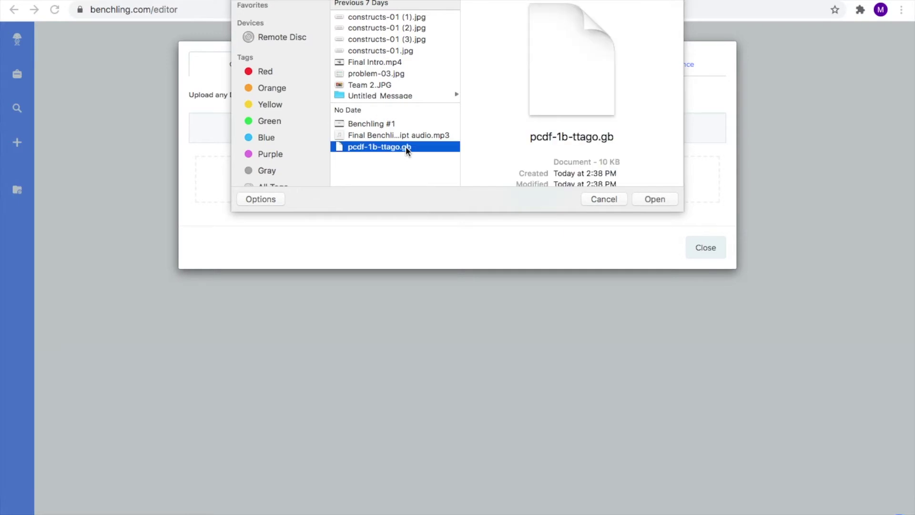
{"action": "left_click", "coordinate": [655, 199]}
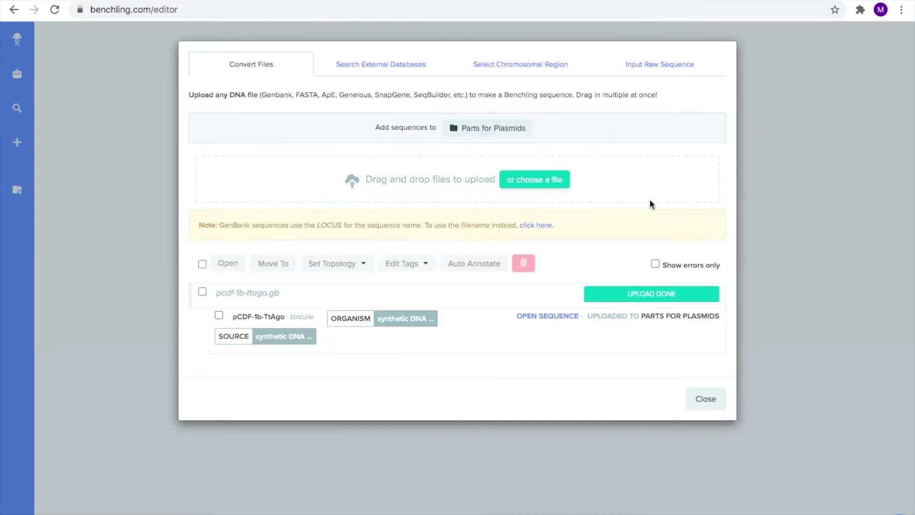
{"action": "left_click", "coordinate": [547, 316]}
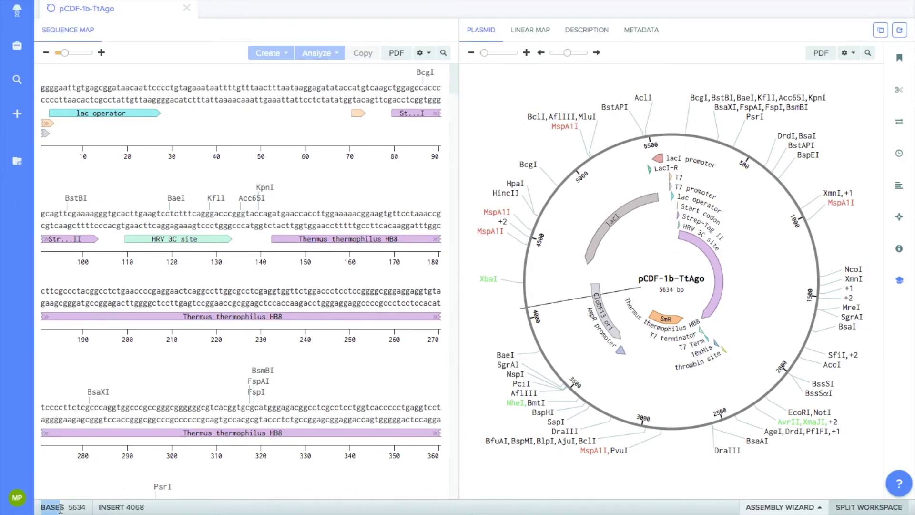
Step: Select the plasmid region from 4772 to 547 on the map, then clear the selection
{"action": "left_click", "coordinate": [75, 492]}
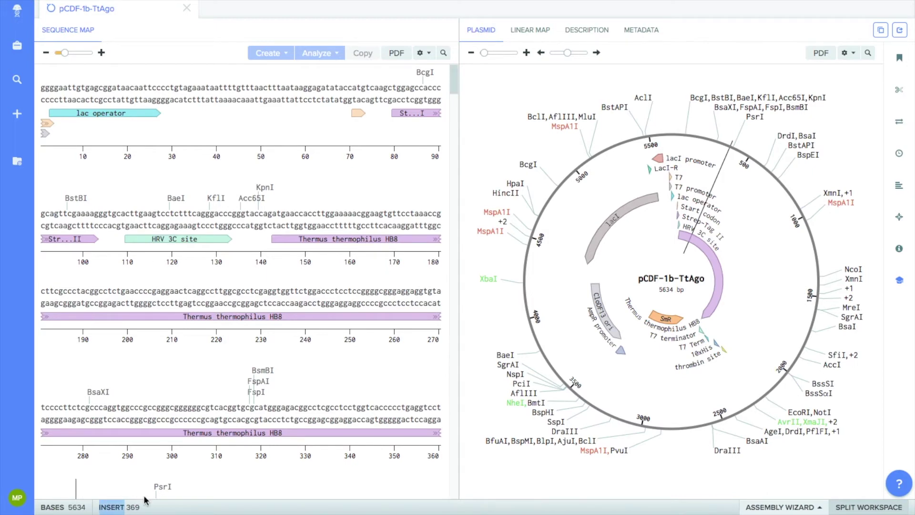
{"action": "left_click_drag", "start_coordinate": [547, 194], "coordinate": [115, 506]}
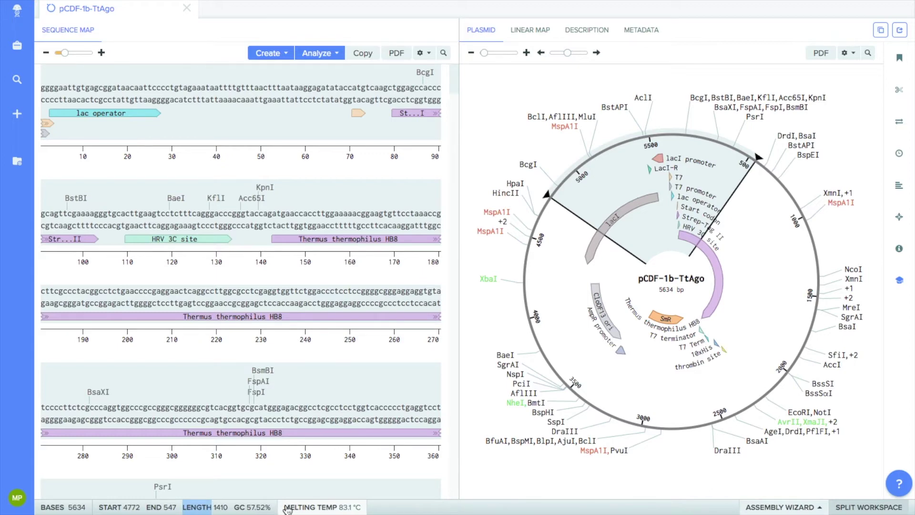
{"action": "left_click", "coordinate": [317, 491]}
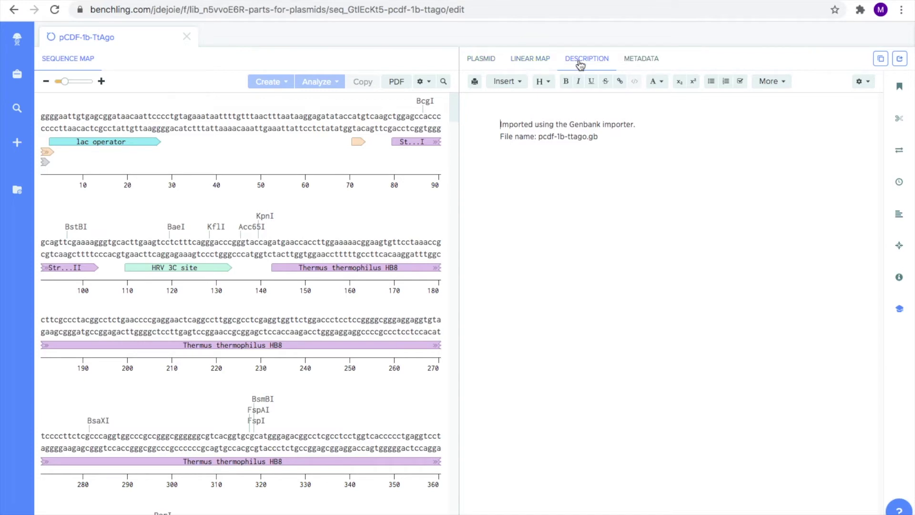
Step: Switch to the linear map and select roughly 1,400 to 4,000 bp, then clear it
{"action": "left_click", "coordinate": [489, 68]}
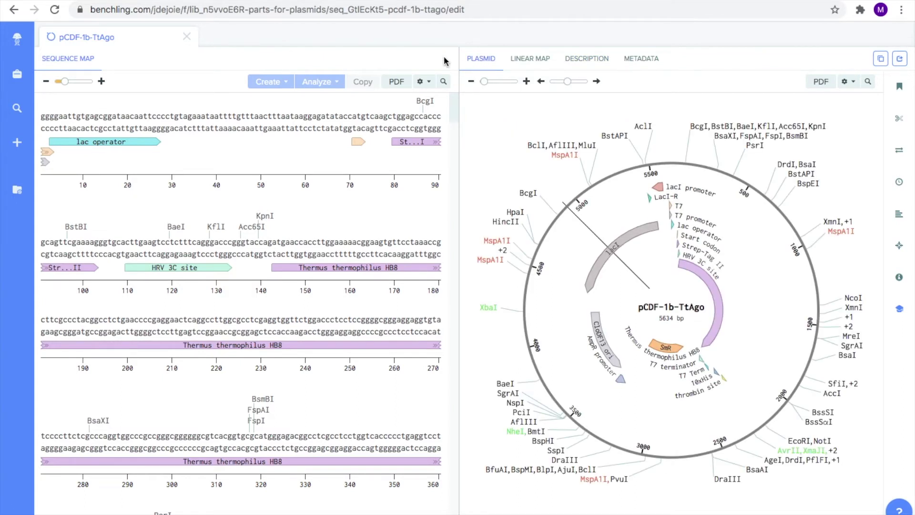
{"action": "left_click", "coordinate": [525, 64]}
{"action": "left_click_drag", "start_coordinate": [566, 180], "coordinate": [753, 200]}
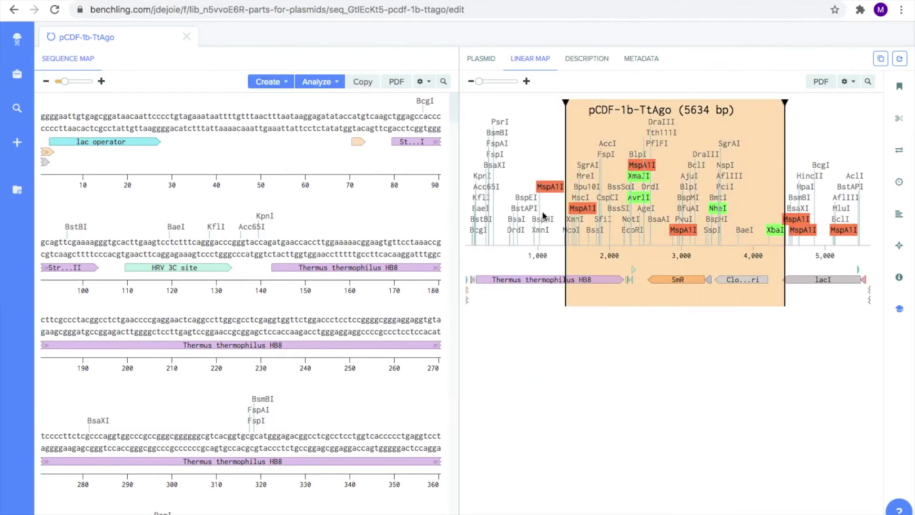
{"action": "left_click", "coordinate": [537, 169]}
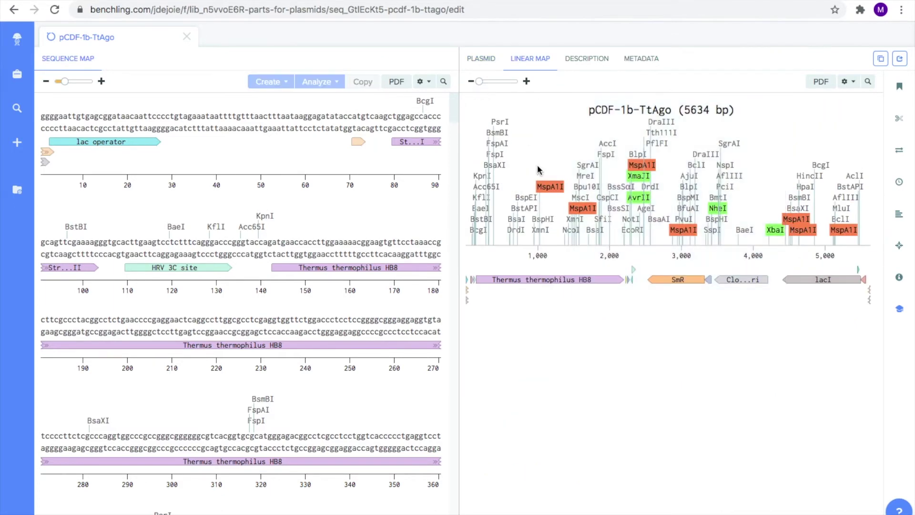
Step: Add the note 'Can use this as a lab notebook!!!!!!' below the file name in the Description
{"action": "left_click", "coordinate": [587, 58]}
{"action": "left_click", "coordinate": [629, 144]}
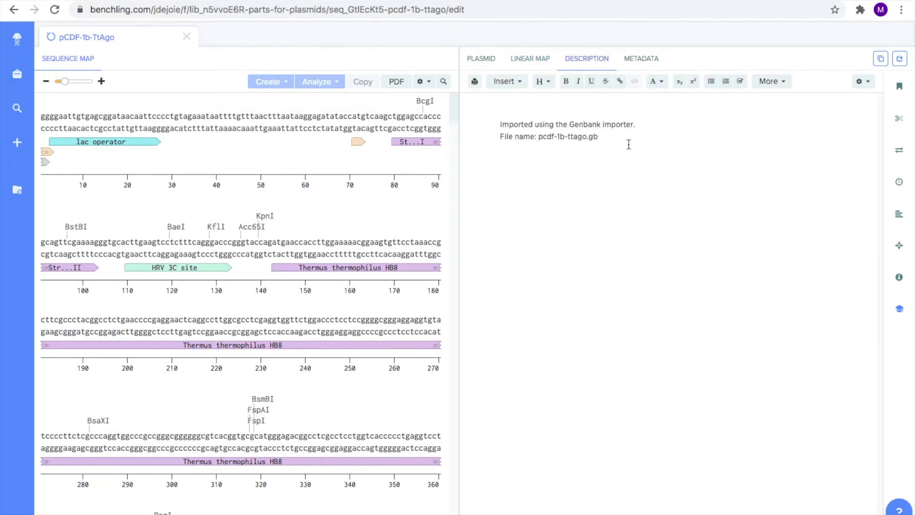
{"action": "key", "text": "Return"}
{"action": "type", "text": "Can use this as a lab notebook!!!!!!"}
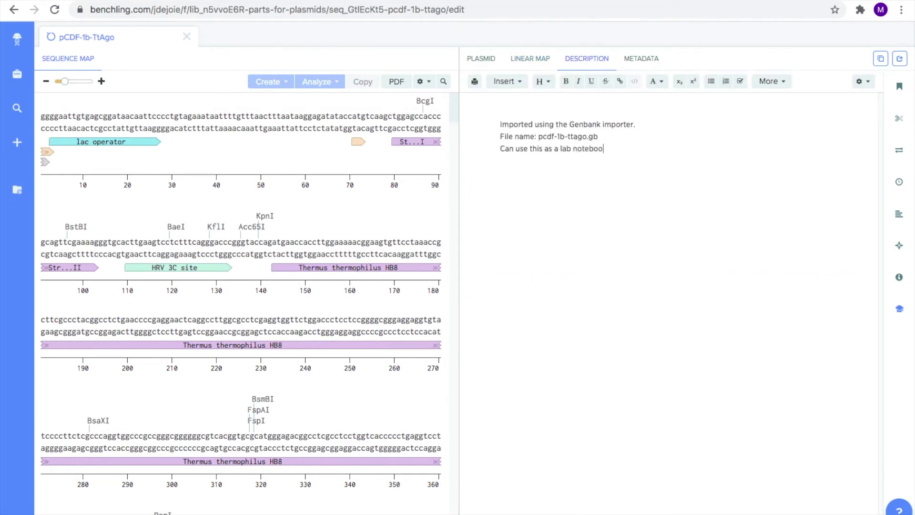
{"action": "left_click", "coordinate": [482, 59]}
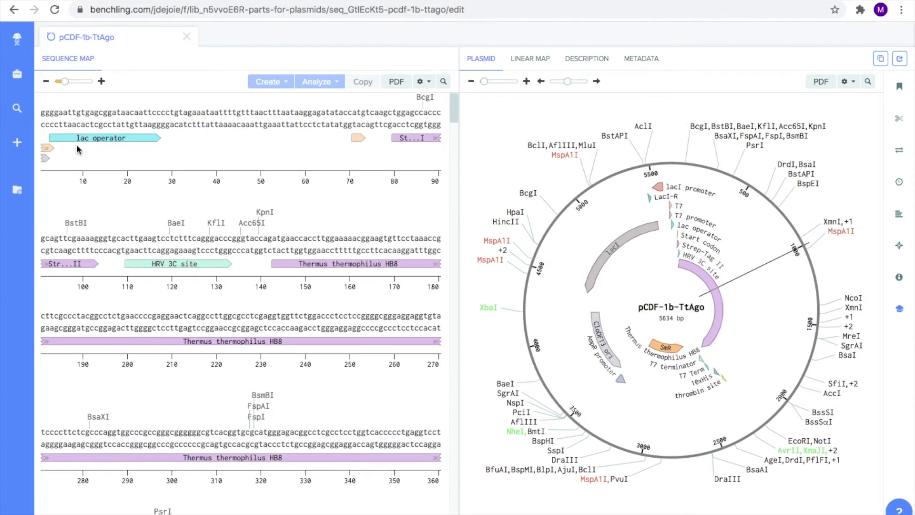
Step: Select the Thermus thermophilus HB8 feature and mark the KpnI cut site at position 140
{"action": "left_click", "coordinate": [43, 116]}
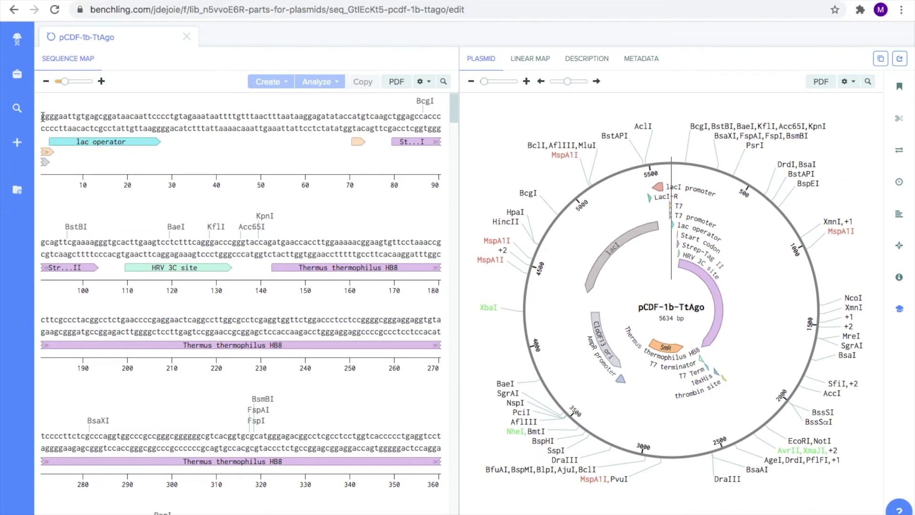
{"action": "left_click", "coordinate": [311, 270]}
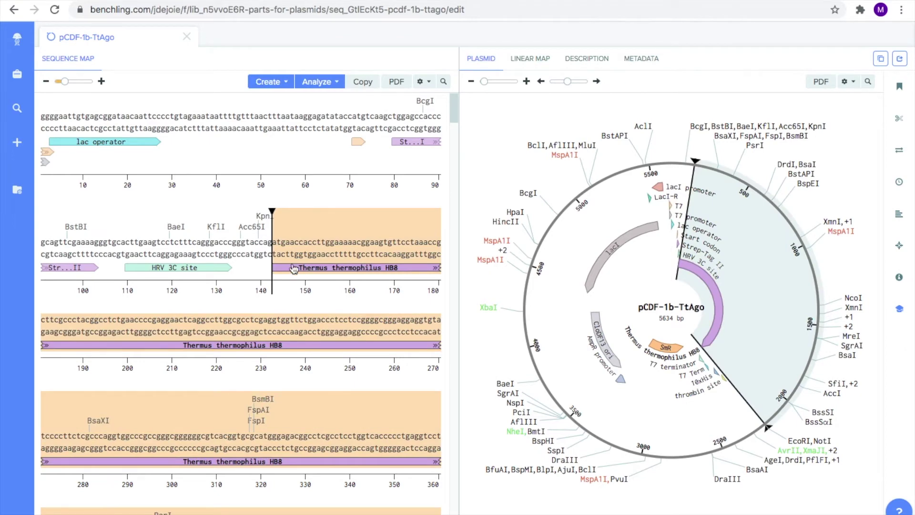
{"action": "left_click", "coordinate": [265, 218]}
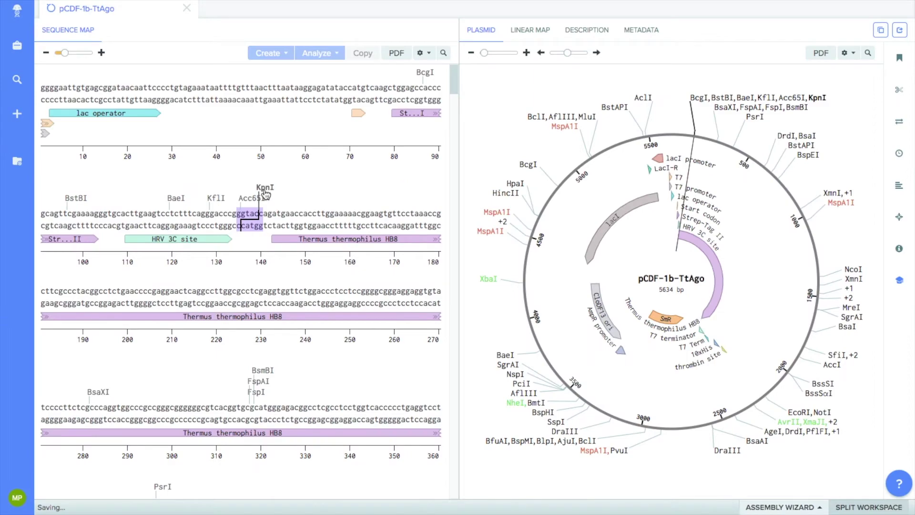
Step: Scroll to the NotI site near base 2,209 after the Thermus gene and show its cut position
{"action": "left_click", "coordinate": [300, 239]}
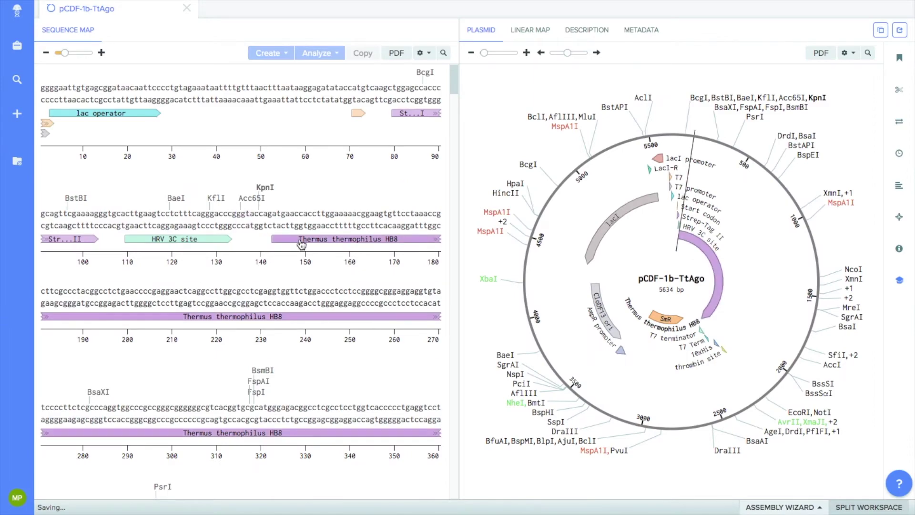
{"action": "scroll", "coordinate": [299, 241], "scroll_direction": "down", "scroll_amount": 20}
{"action": "scroll", "coordinate": [299, 238], "scroll_direction": "down", "scroll_amount": 12}
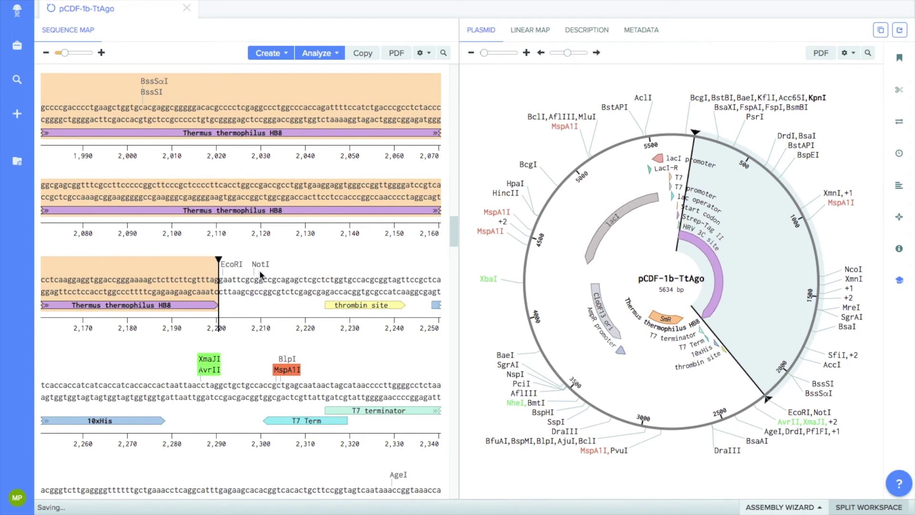
{"action": "left_click", "coordinate": [261, 266]}
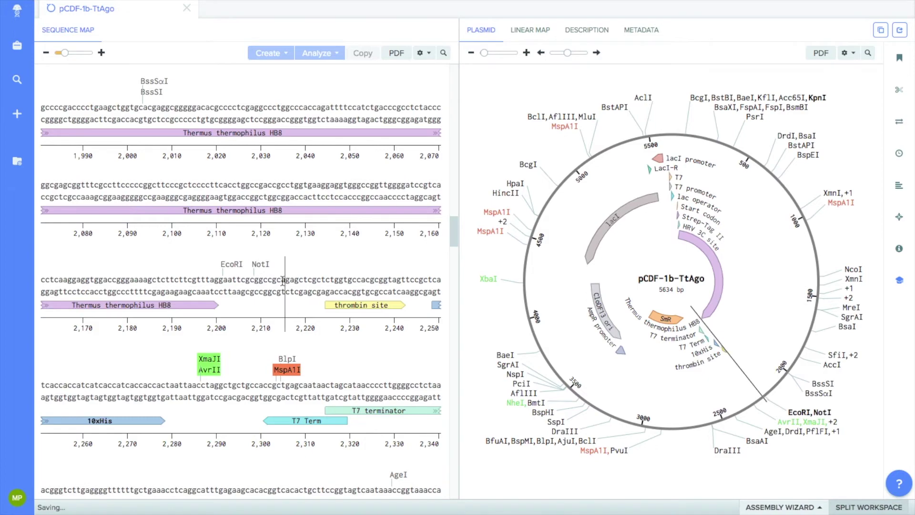
{"action": "left_click", "coordinate": [259, 265]}
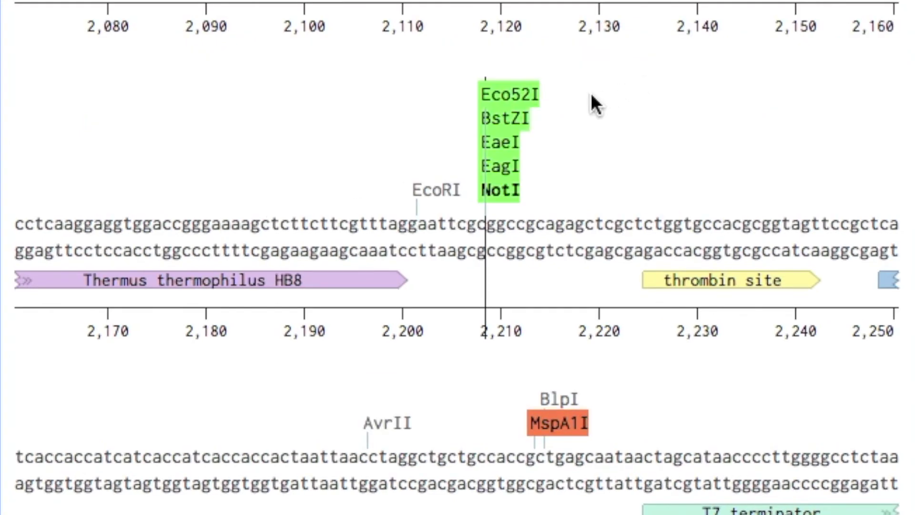
{"action": "mouse_move", "coordinate": [518, 99]}
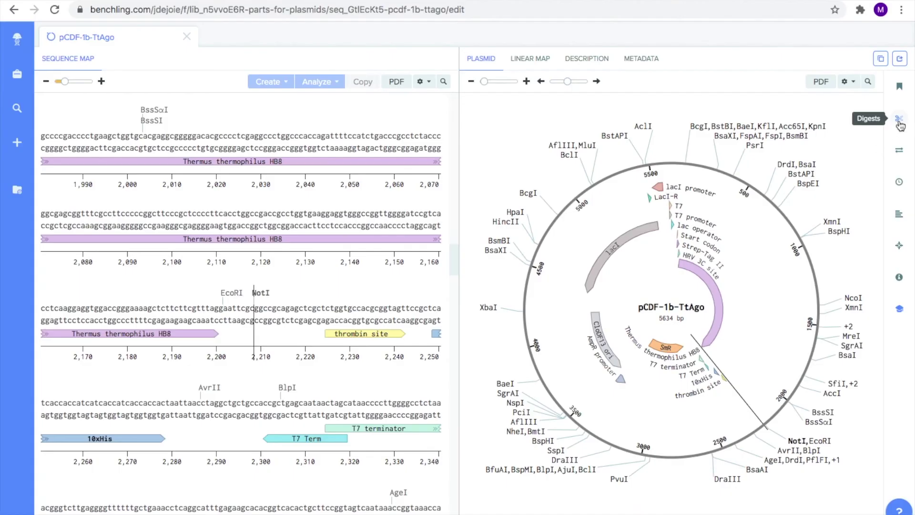
{"action": "left_click", "coordinate": [900, 121]}
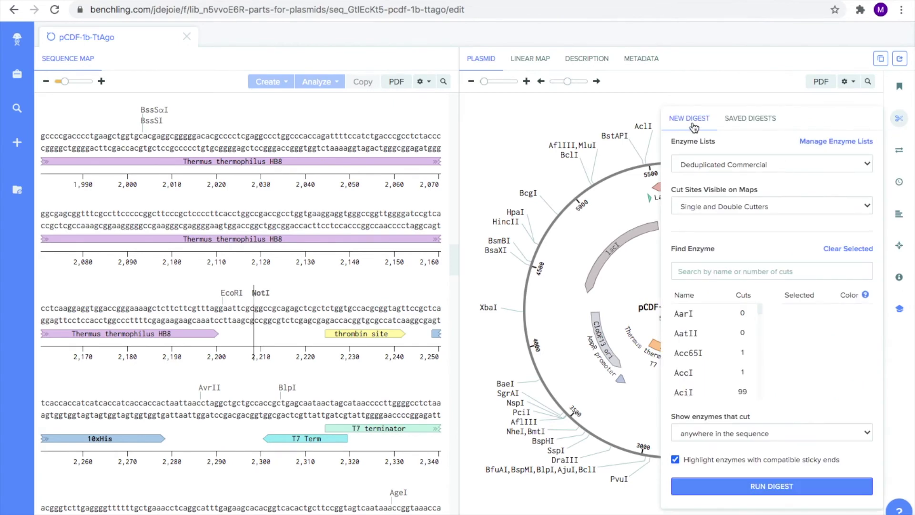
Step: Add KpnI and NotI to a new digest, keeping NEB as the vendor, and run it
{"action": "left_click", "coordinate": [725, 271]}
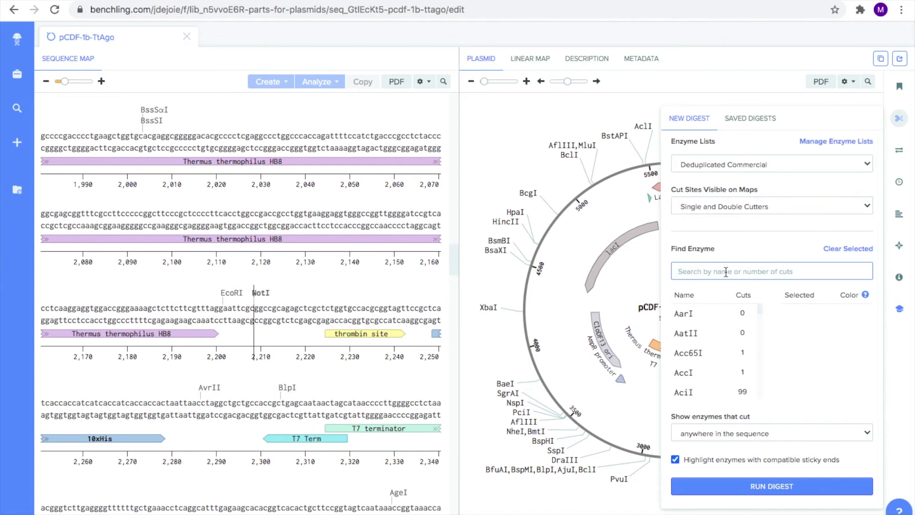
{"action": "type", "text": "Kp"}
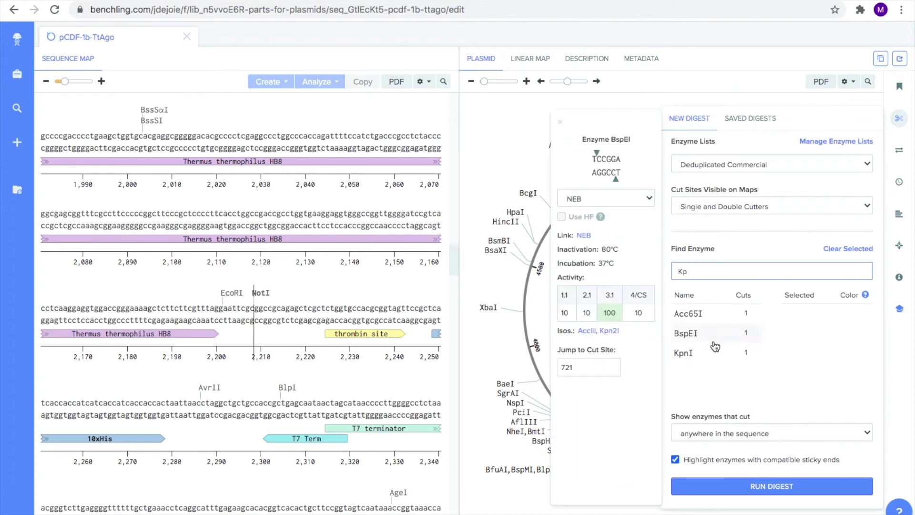
{"action": "left_click", "coordinate": [700, 353]}
{"action": "double_click", "coordinate": [683, 271]}
{"action": "type", "text": "Not"}
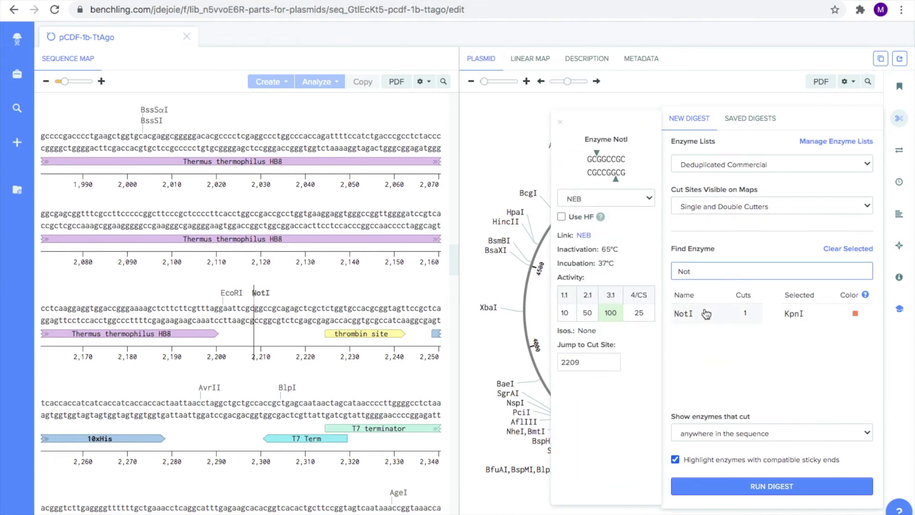
{"action": "left_click", "coordinate": [706, 313]}
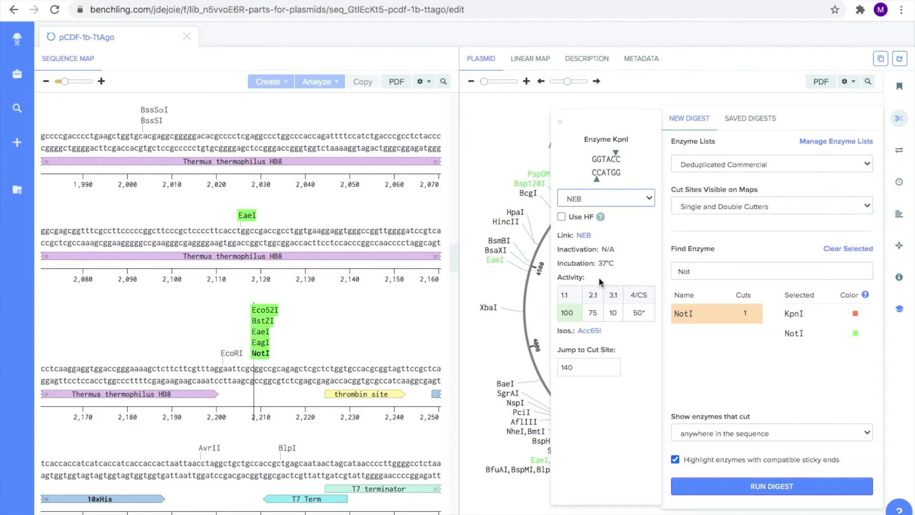
{"action": "left_click", "coordinate": [604, 198]}
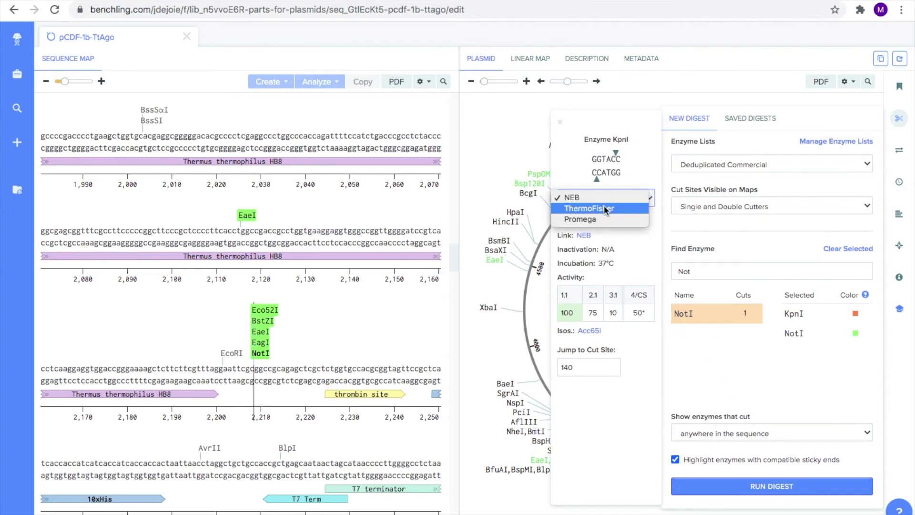
{"action": "left_click", "coordinate": [684, 314]}
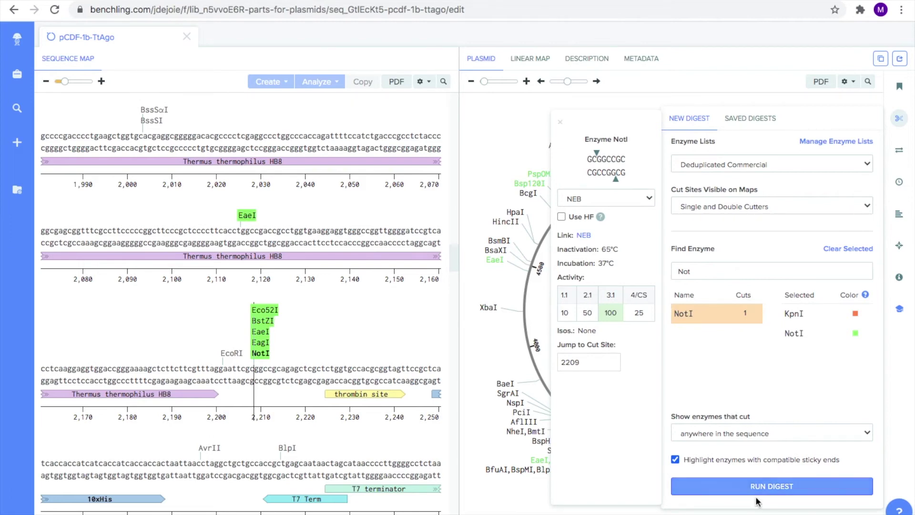
{"action": "left_click", "coordinate": [776, 487]}
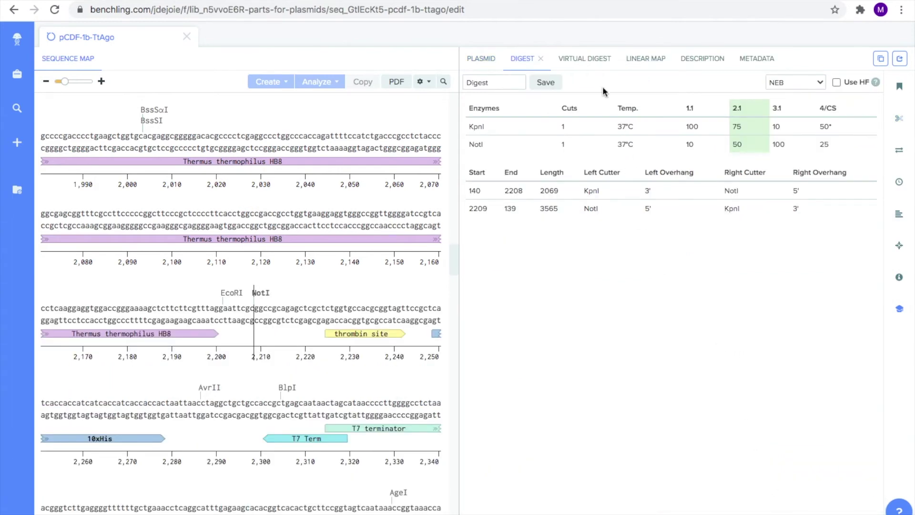
Step: Show the virtual gel with two bands beside the Life 1 kb Plus ladder
{"action": "left_click", "coordinate": [594, 64]}
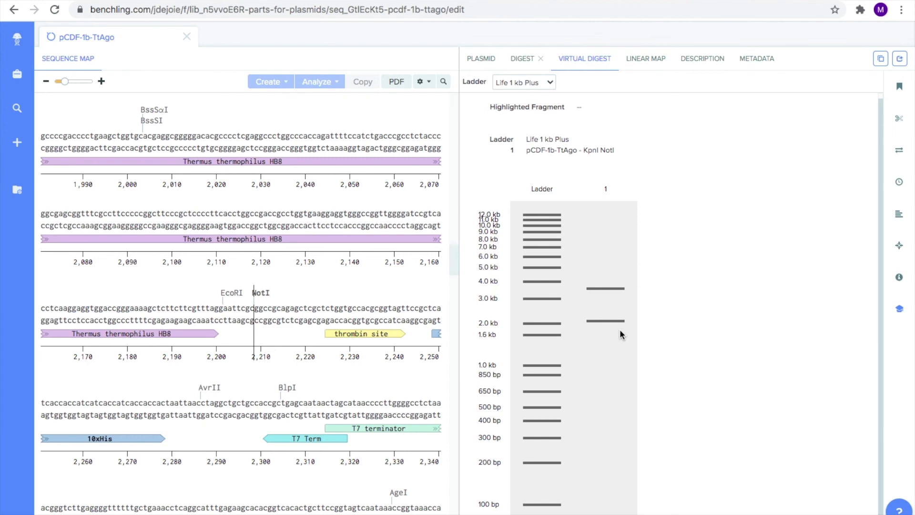
Step: Select the Thermus thermophilus HB8 gene and match it to the 2.1 kb gel band
{"action": "left_click", "coordinate": [486, 62]}
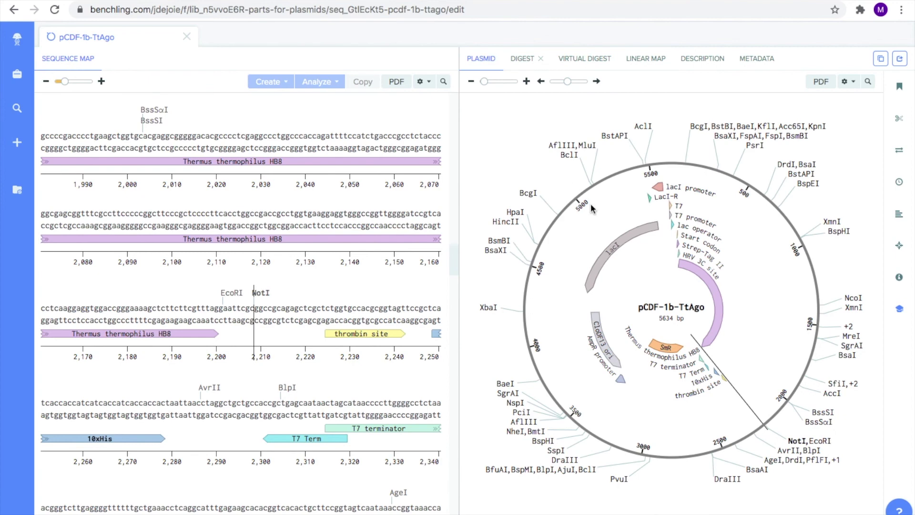
{"action": "left_click", "coordinate": [685, 271]}
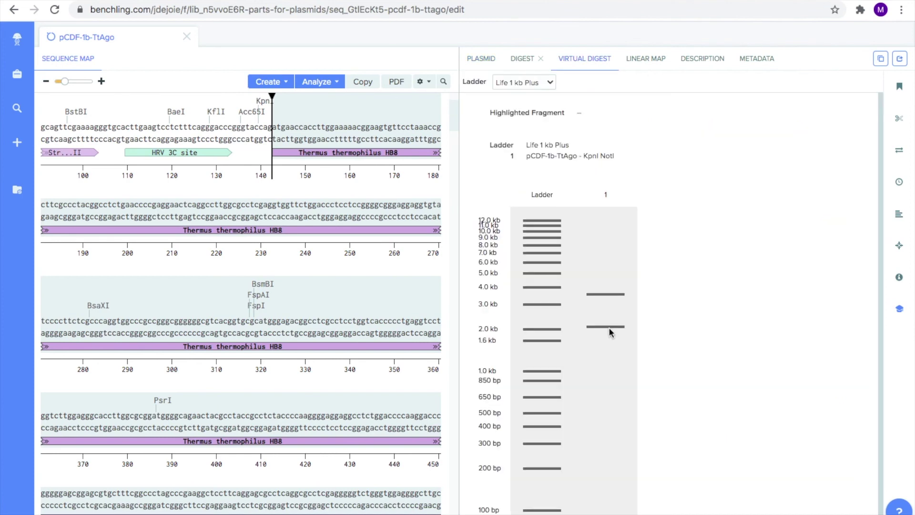
{"action": "mouse_move", "coordinate": [603, 331]}
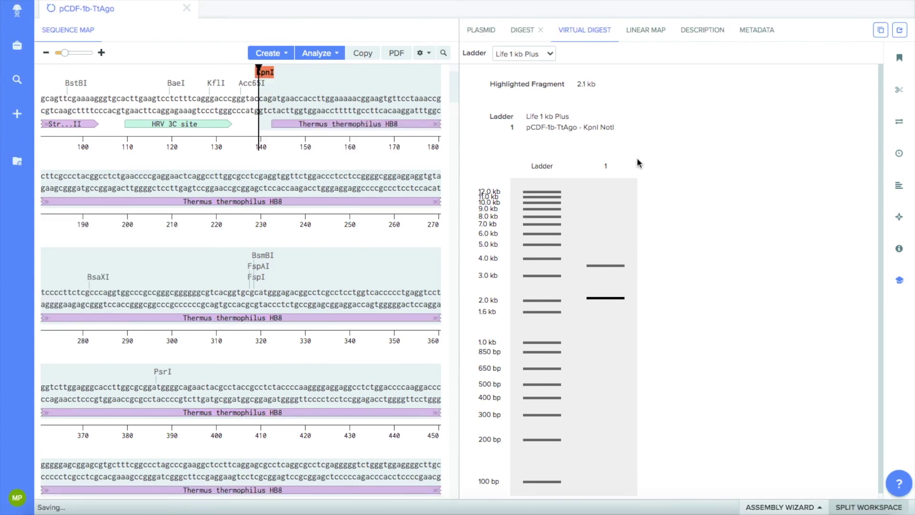
{"action": "left_click", "coordinate": [491, 33]}
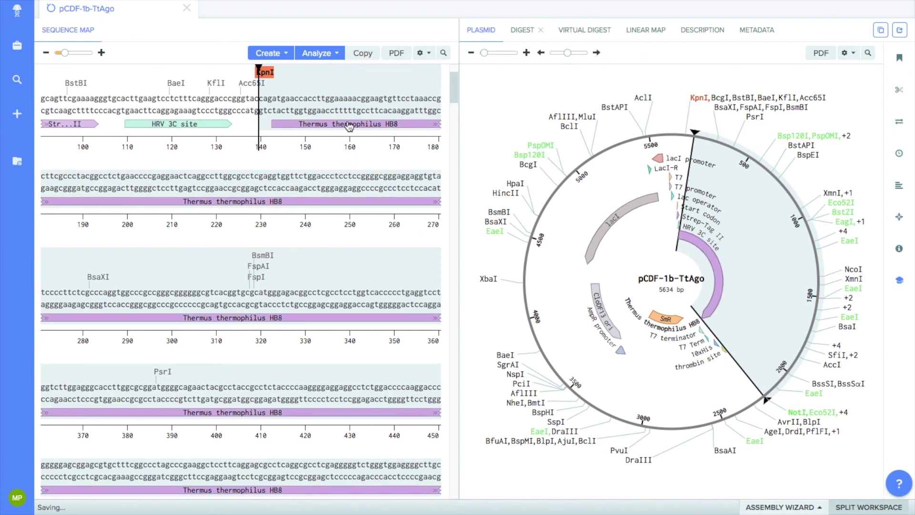
Step: Select the KpnI–NotI fragment and confirm it spans bases 140–2208, 2,069 bp long
{"action": "left_click", "coordinate": [259, 100]}
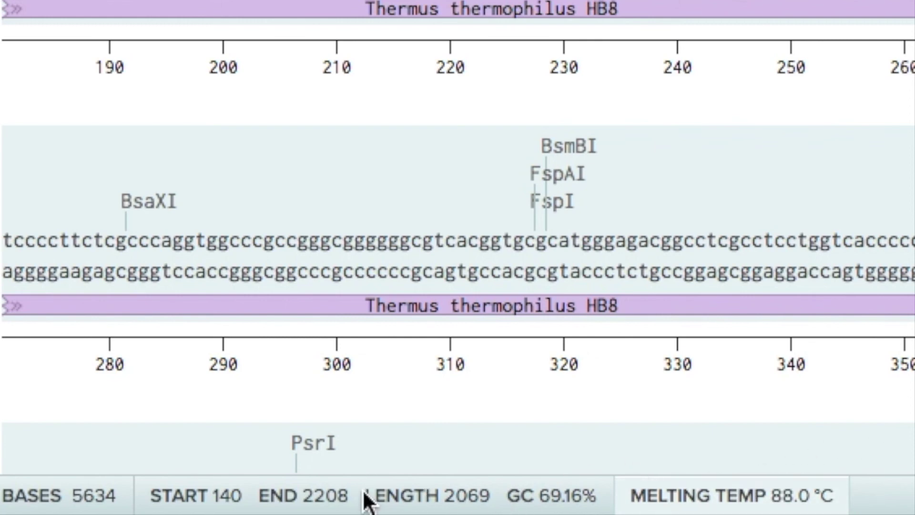
{"action": "left_click_drag", "start_coordinate": [365, 496], "coordinate": [489, 496]}
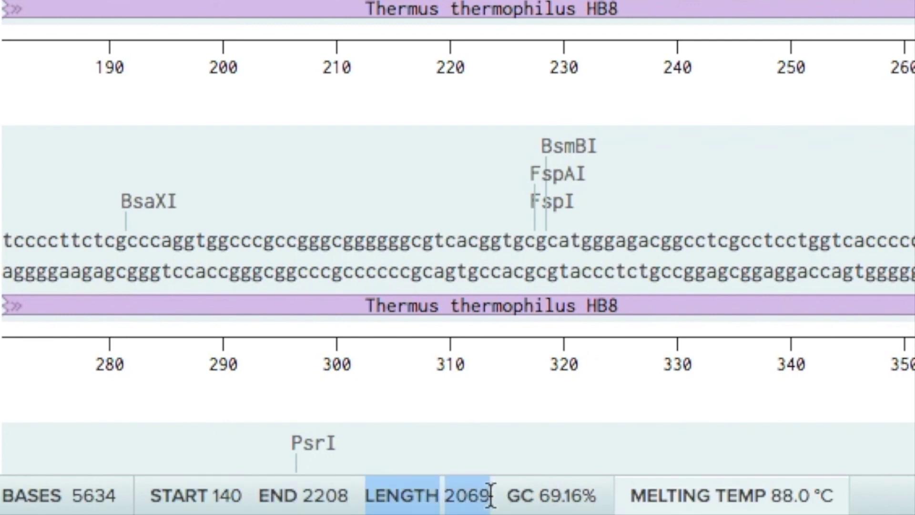